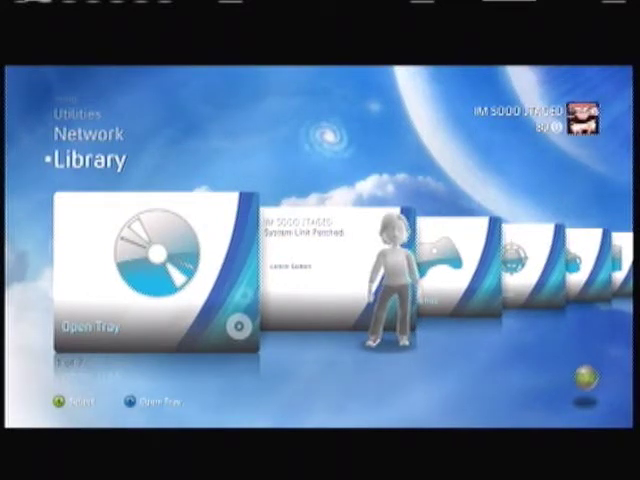
Launch File Manager from FreeStyle's Utilities section and highlight the Hdd1 drive
{"action": "key", "text": "Up"}
{"action": "key", "text": "Up"}
{"action": "key", "text": "Up"}
{"action": "key", "text": "Down"}
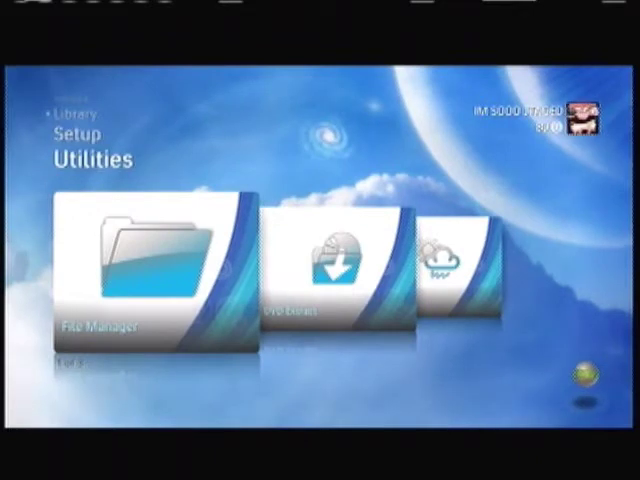
{"action": "key", "text": "Return"}
{"action": "key", "text": "Down"}
{"action": "key", "text": "Return"}
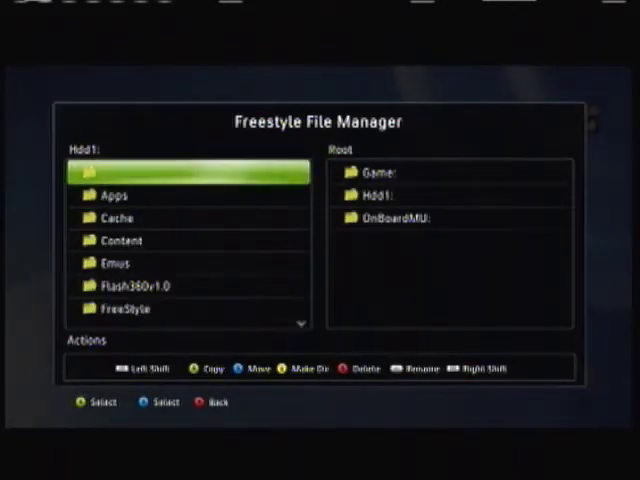
{"action": "key", "text": "Down"}
{"action": "key", "text": "Down"}
{"action": "key", "text": "Down"}
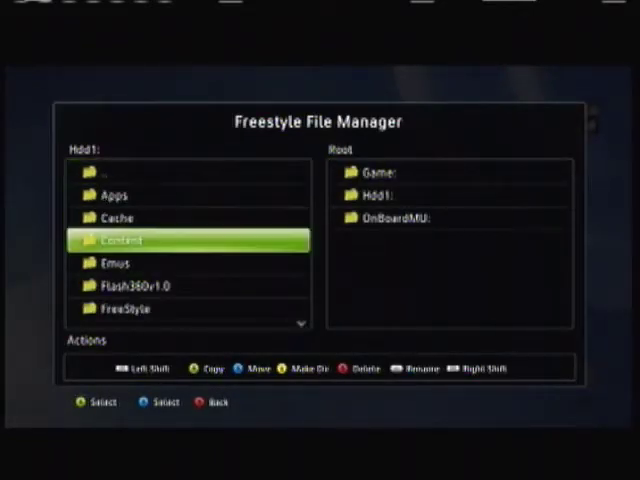
{"action": "key", "text": "Return"}
{"action": "key", "text": "Down"}
{"action": "key", "text": "Return"}
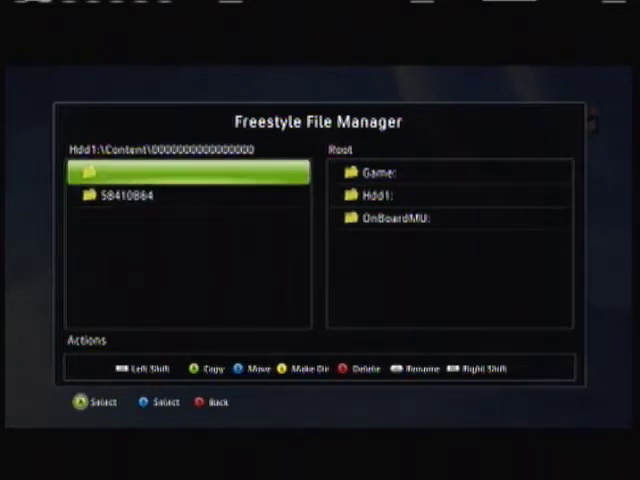
{"action": "key", "text": "Down"}
{"action": "key", "text": "Return"}
{"action": "key", "text": "Down"}
{"action": "key", "text": "Return"}
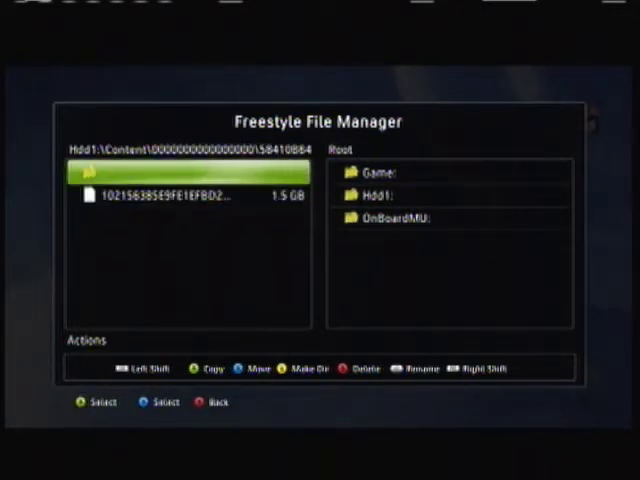
{"action": "key", "text": "Down"}
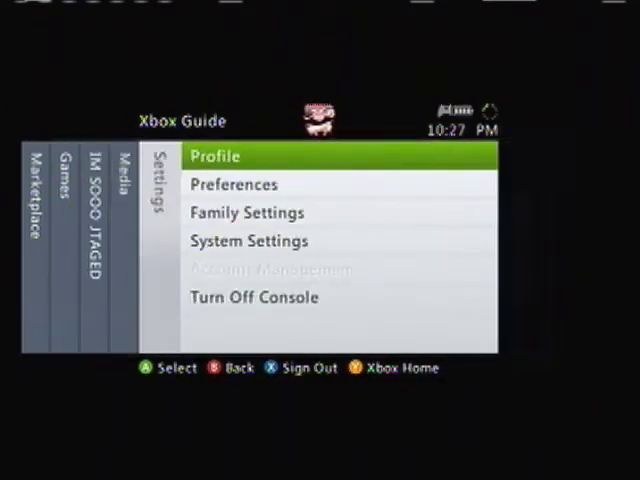
Open System Settings from the Guide, then exit to the Xbox 360 dashboard home
{"action": "key", "text": "Down"}
{"action": "key", "text": "Down"}
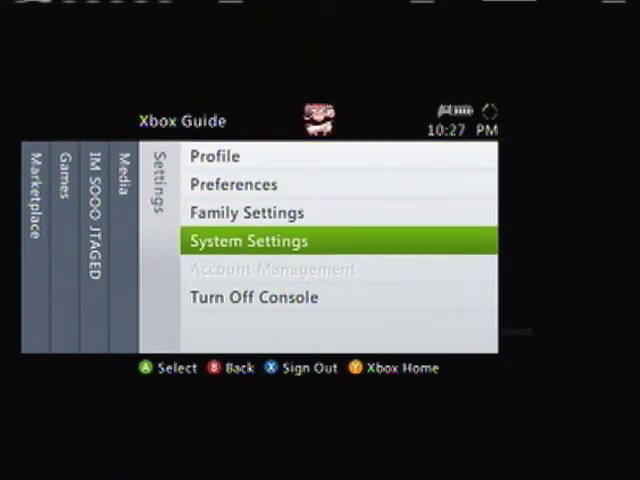
{"action": "key", "text": "Escape"}
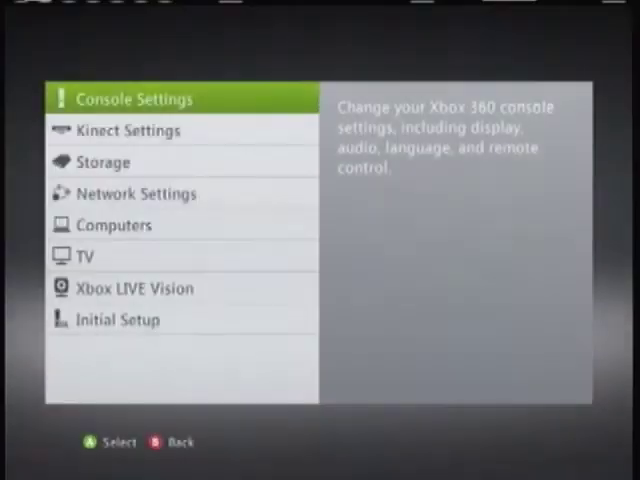
{"action": "key", "text": "Escape"}
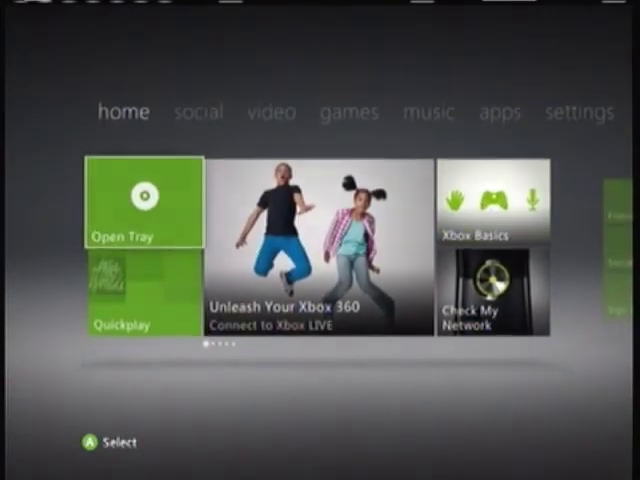
Check the Quickplay list for XeXMenu, then return to the home screen
{"action": "key", "text": "Return"}
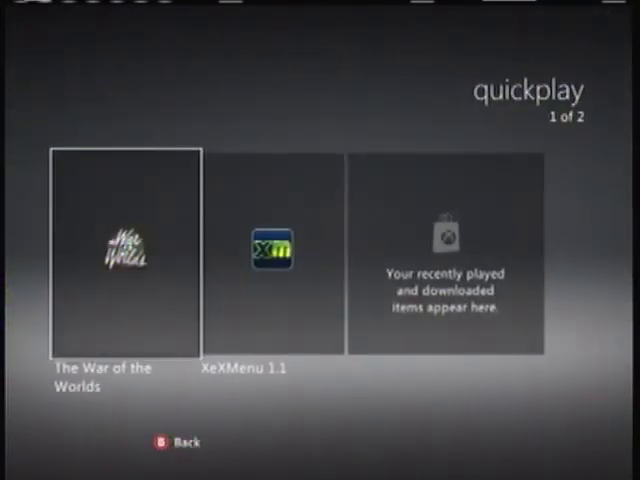
{"action": "key", "text": "Right"}
{"action": "key", "text": "Escape"}
Go to the games tab, open My Games and browse to XeXMenu 1.1
{"action": "key", "text": "Right"}
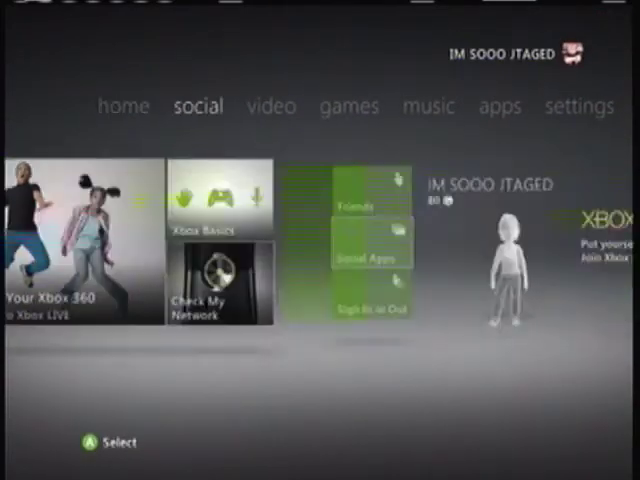
{"action": "key", "text": "Right"}
{"action": "key", "text": "Right"}
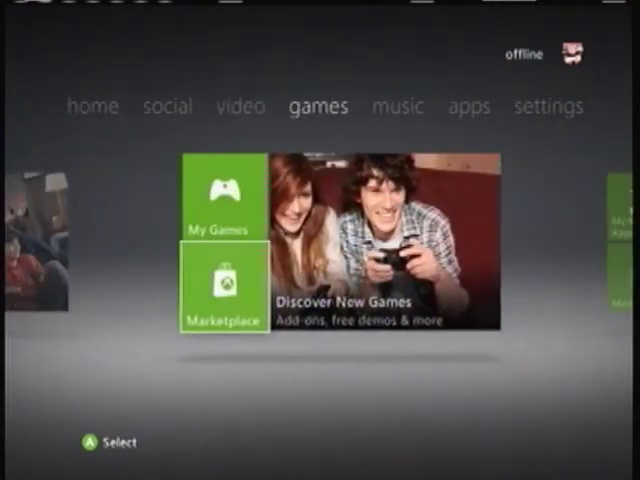
{"action": "key", "text": "Up"}
{"action": "key", "text": "Return"}
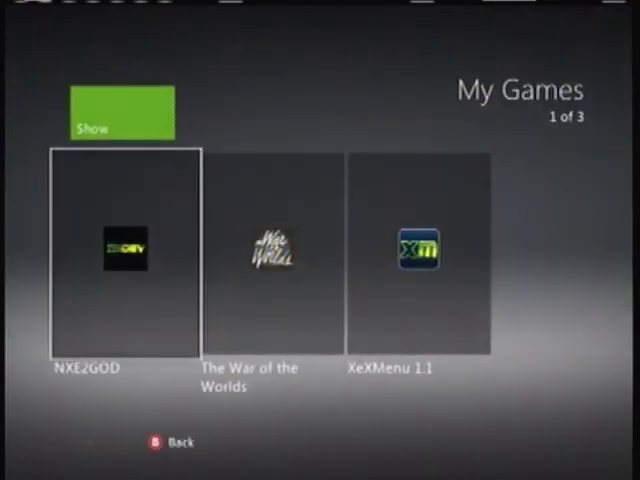
{"action": "key", "text": "Right"}
{"action": "key", "text": "Right"}
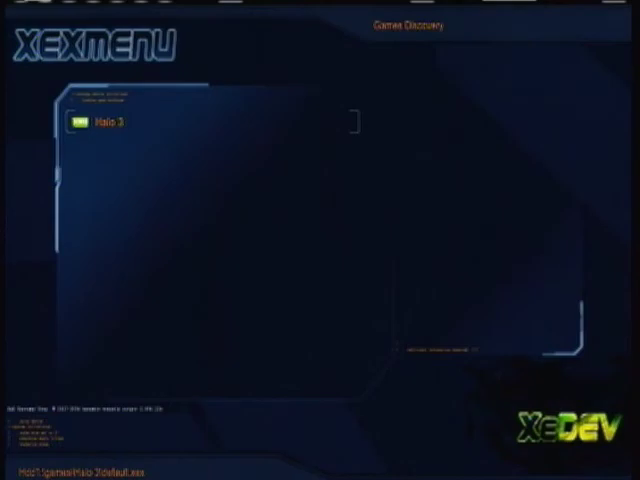
{"action": "key", "text": "Right"}
{"action": "key", "text": "Right"}
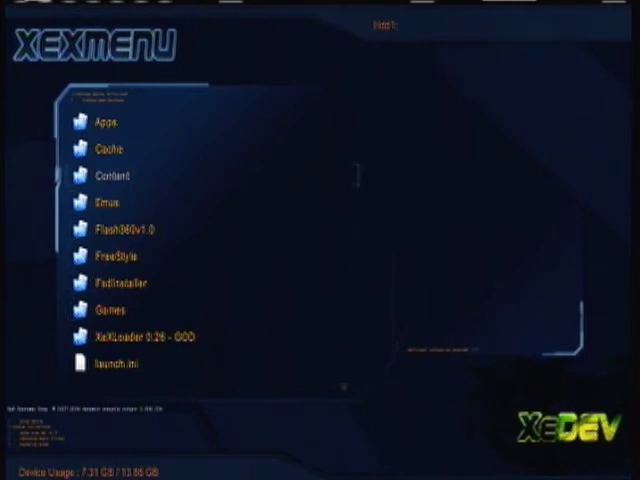
{"action": "key", "text": "Return"}
{"action": "key", "text": "Return"}
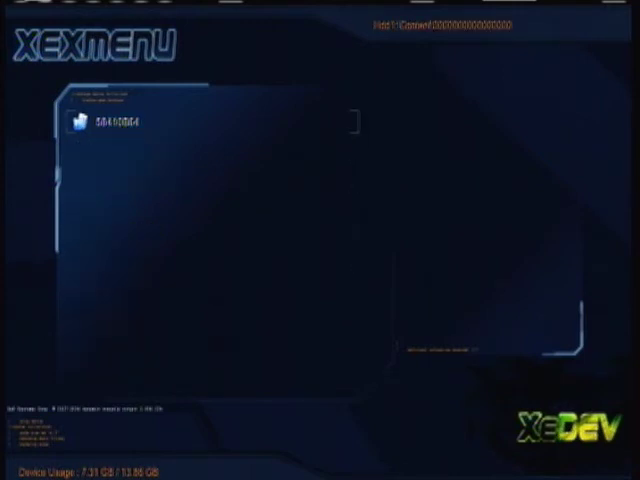
{"action": "key", "text": "Return"}
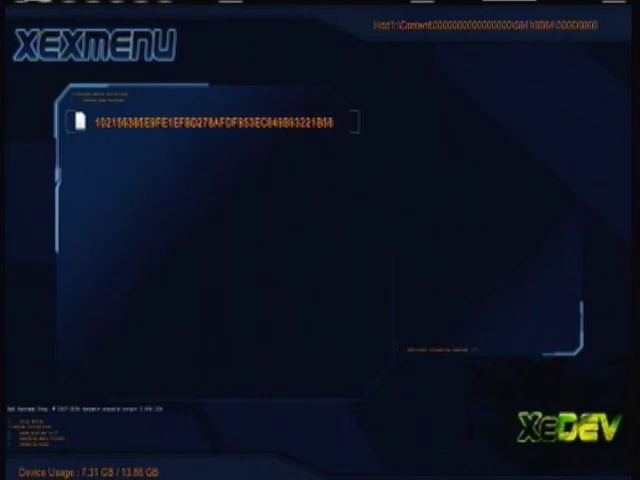